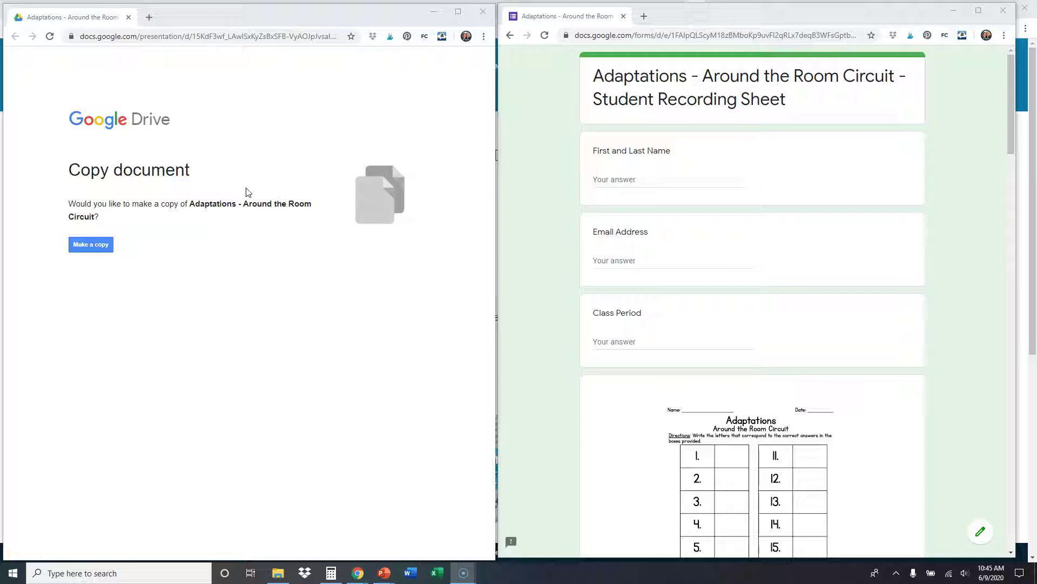
# Maximize the browser window showing the Copy document page for the Adaptations deck
pyautogui.click(457, 12)
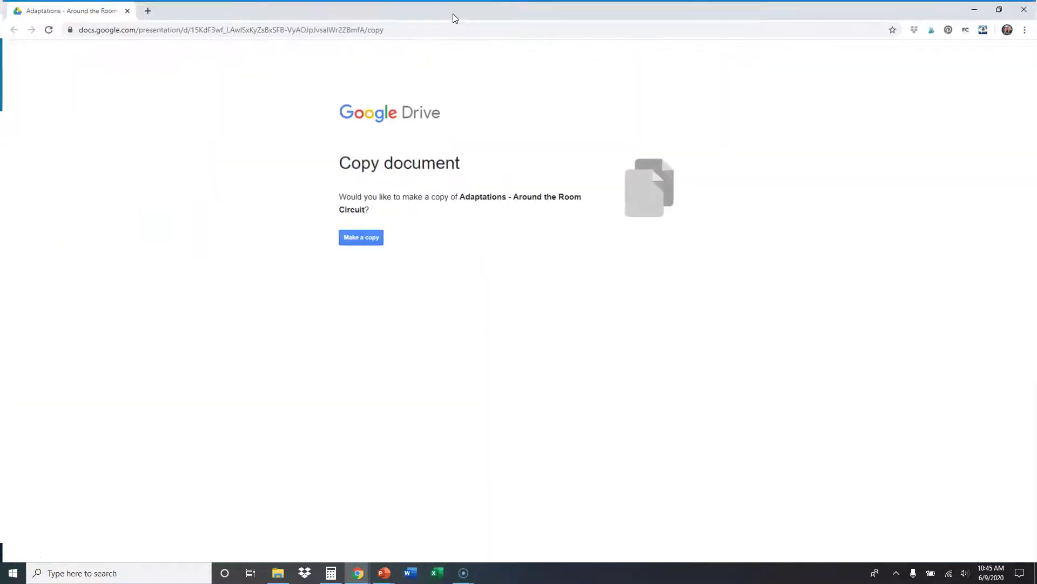
# Make a copy of the Adaptations - Around the Room Circuit deck and scroll its filmstrip
pyautogui.click(357, 239)
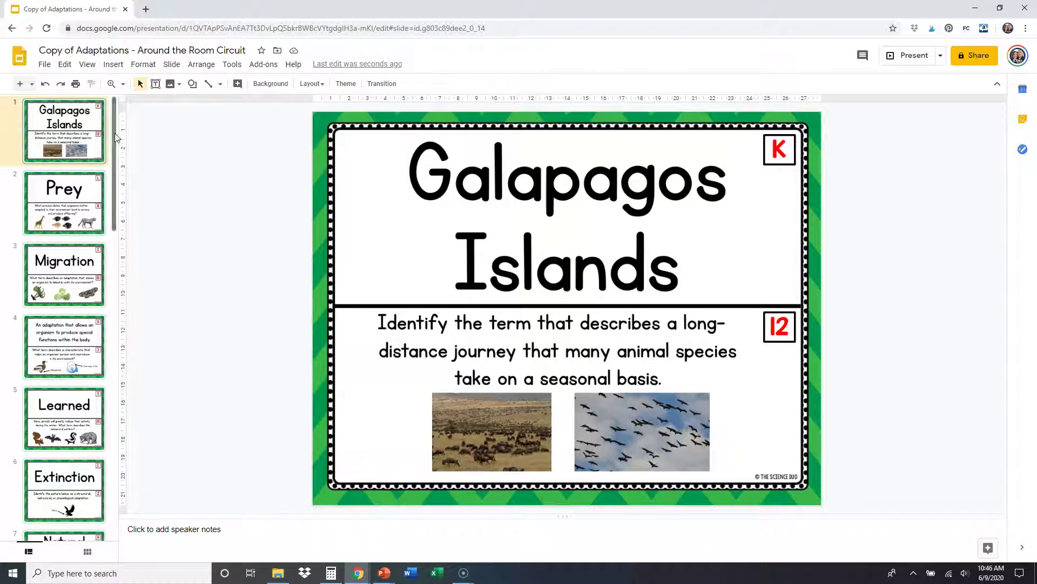
pyautogui.moveTo(114, 142)
pyautogui.mouseDown()
pyautogui.moveTo(124, 505)
pyautogui.moveTo(127, 139)
pyautogui.mouseUp()
# Drag the Migration slide to position 2, after Galapagos Islands, and view it
pyautogui.moveTo(115, 153)
pyautogui.mouseDown()
pyautogui.moveTo(121, 220)
pyautogui.moveTo(115, 154)
pyautogui.mouseUp()
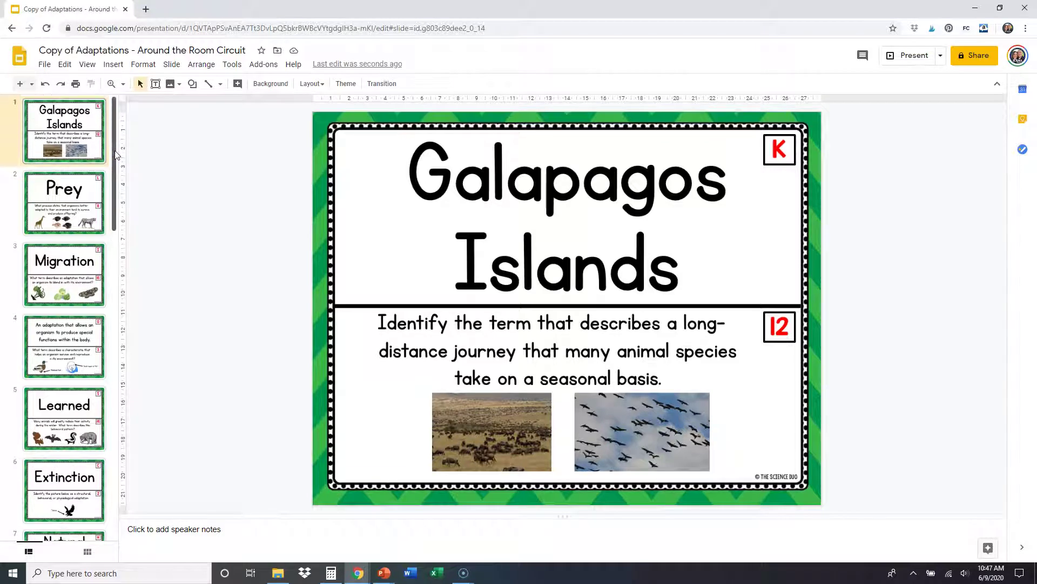
pyautogui.click(74, 270)
pyautogui.moveTo(74, 283); pyautogui.dragTo(83, 192)
pyautogui.click(74, 157)
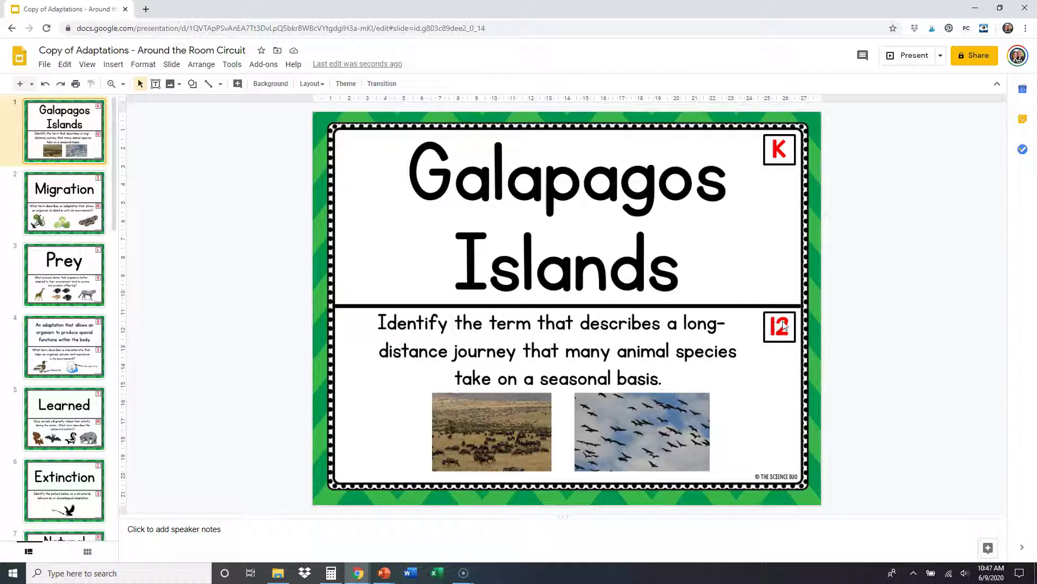
pyautogui.click(65, 202)
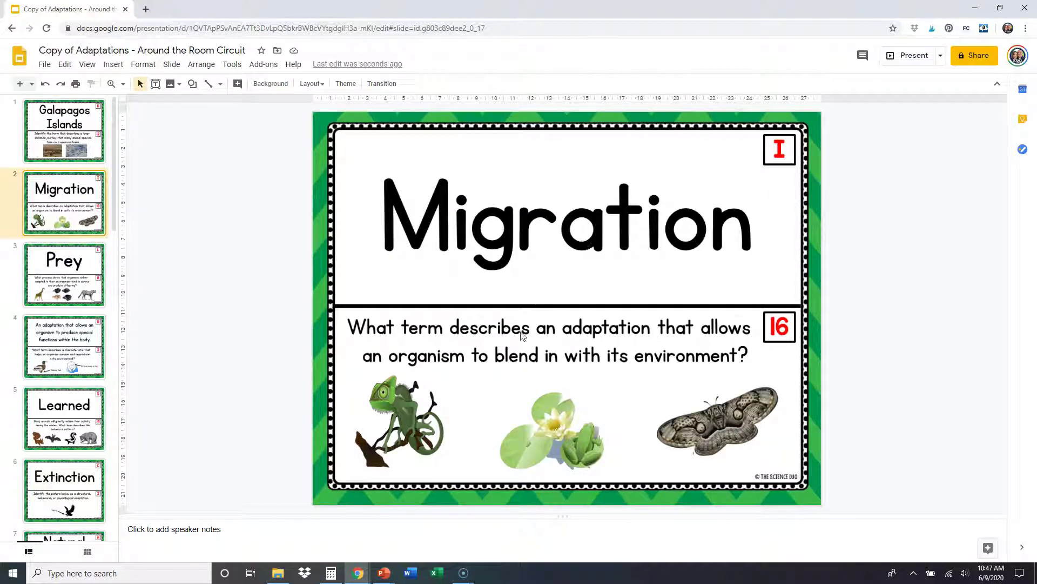
pyautogui.click(359, 575)
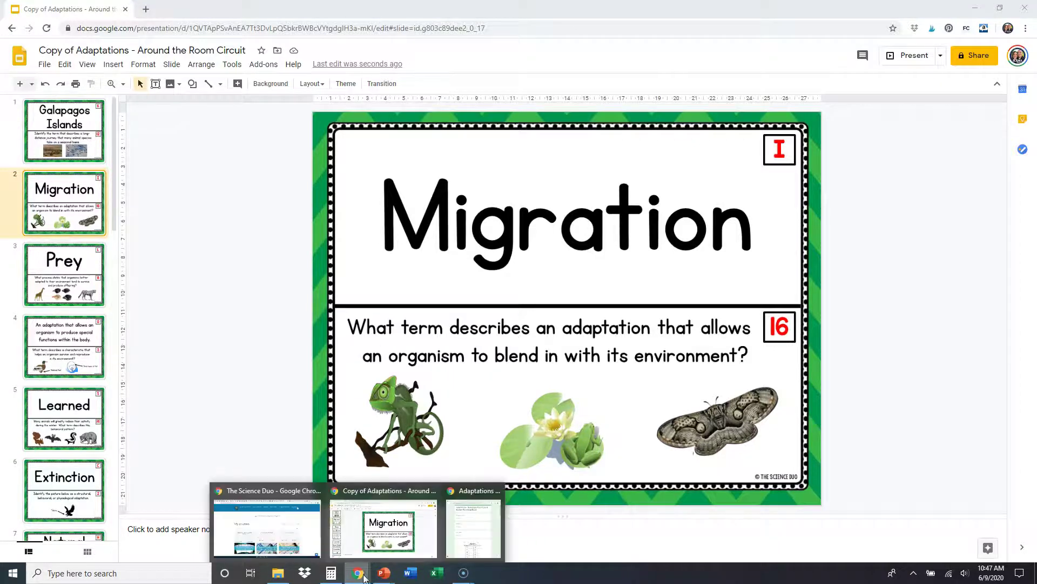
# Bring the recording sheet form forward, nudge it left, then return to the Migration slide
pyautogui.click(464, 525)
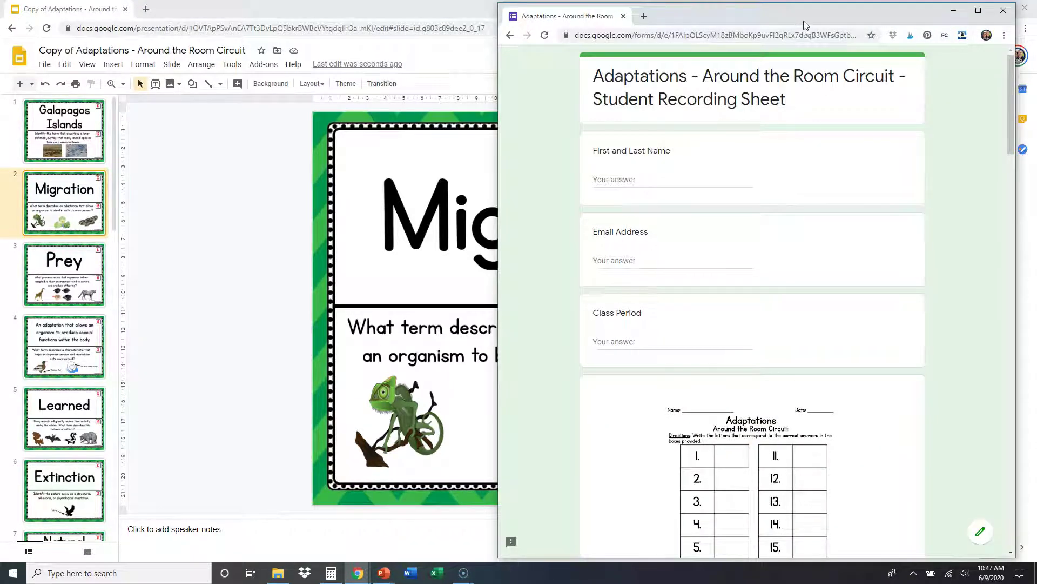
pyautogui.moveTo(805, 24); pyautogui.dragTo(782, 25)
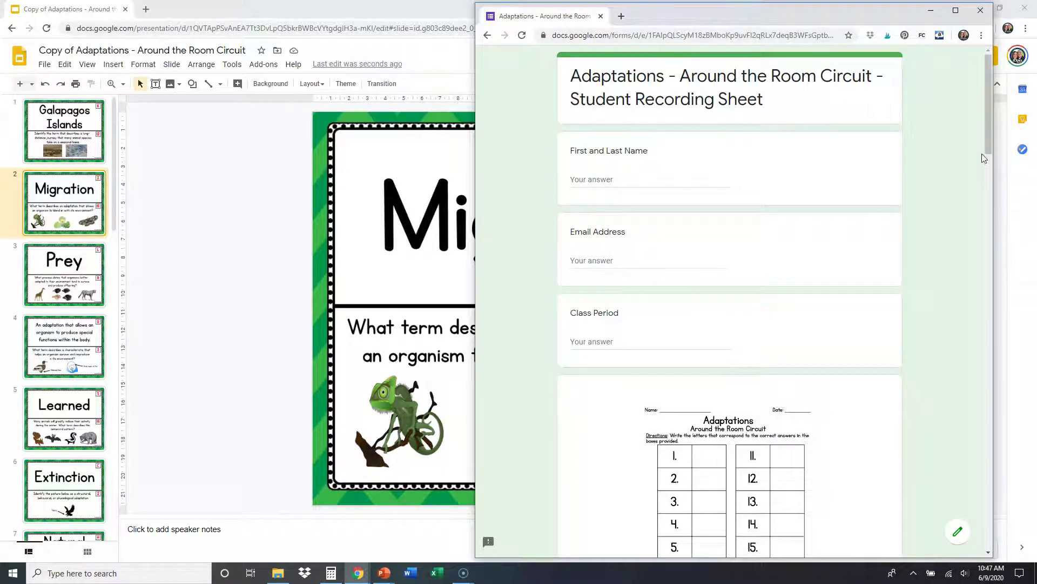
pyautogui.moveTo(987, 141); pyautogui.dragTo(986, 148)
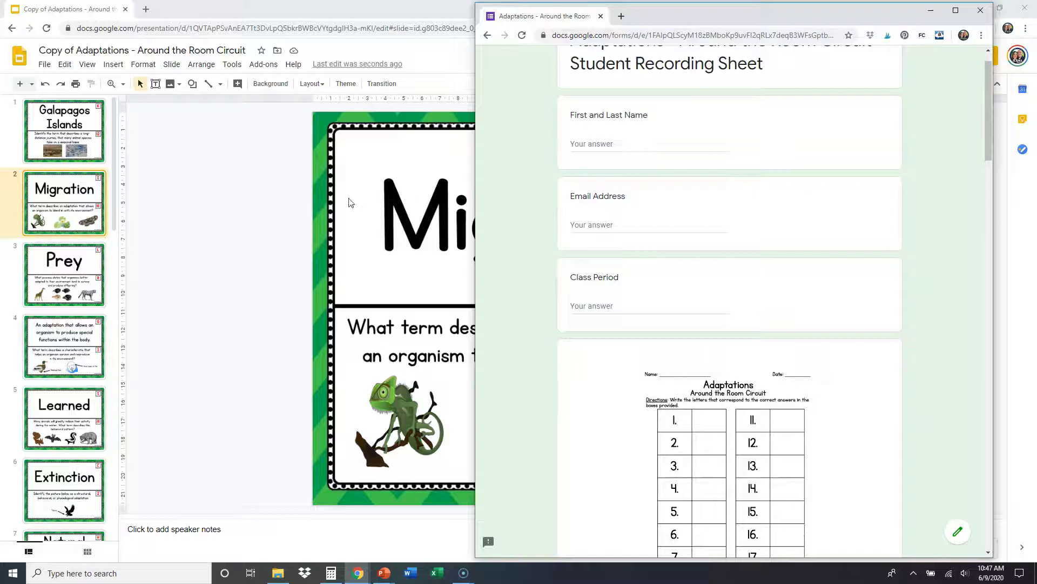
pyautogui.click(88, 147)
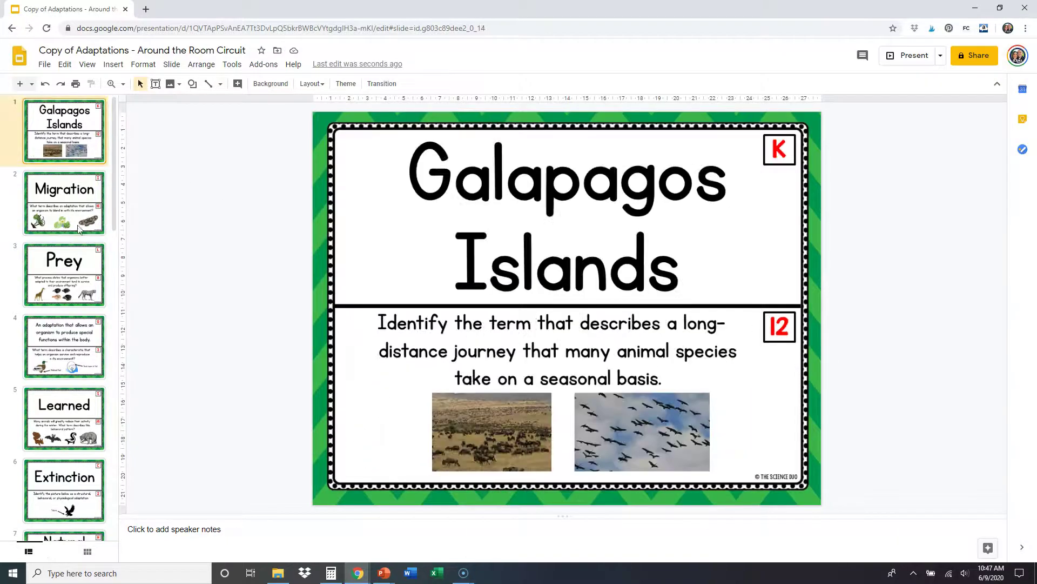
pyautogui.click(68, 205)
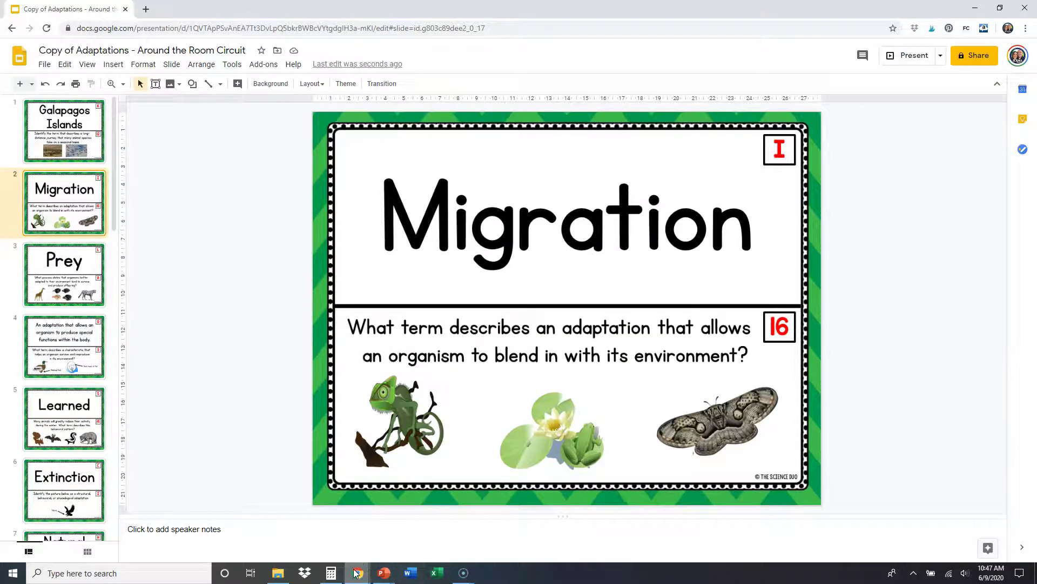
# Choose the letter I for question 12 on the recording sheet, then return to the slides
pyautogui.moveTo(358, 572)
pyautogui.click(480, 530)
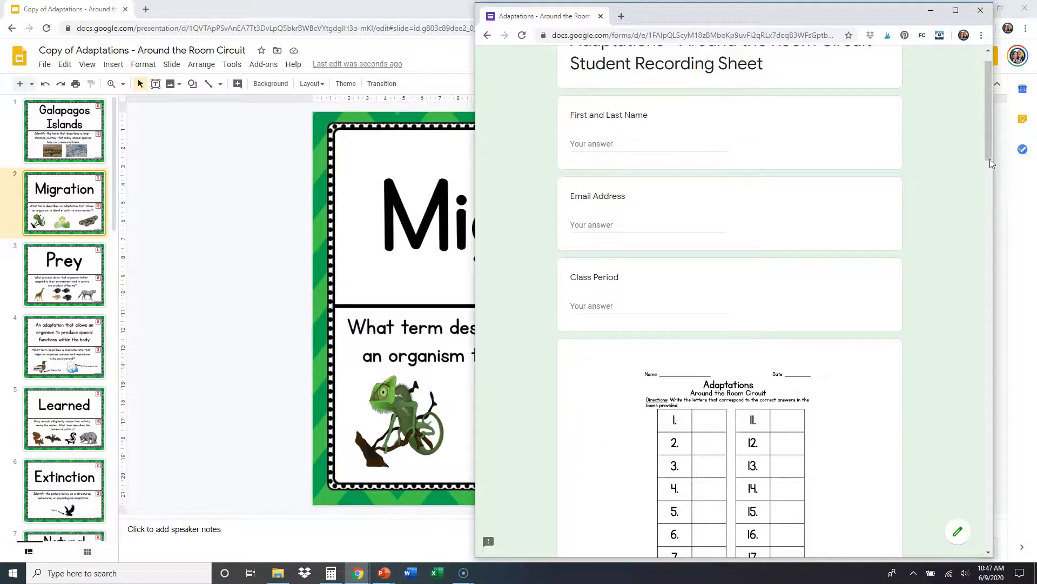
pyautogui.moveTo(989, 158); pyautogui.dragTo(978, 432)
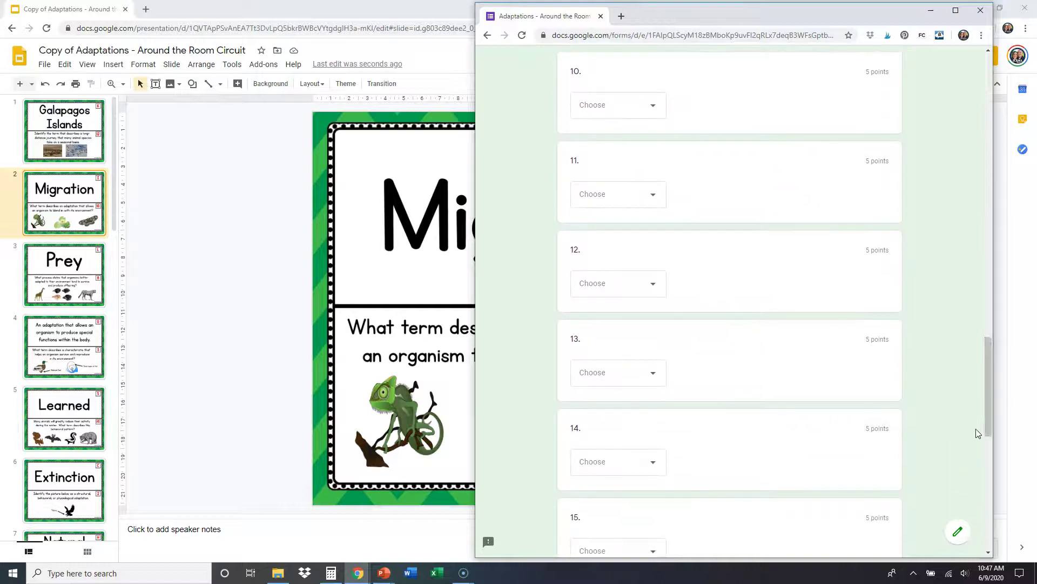
pyautogui.click(638, 293)
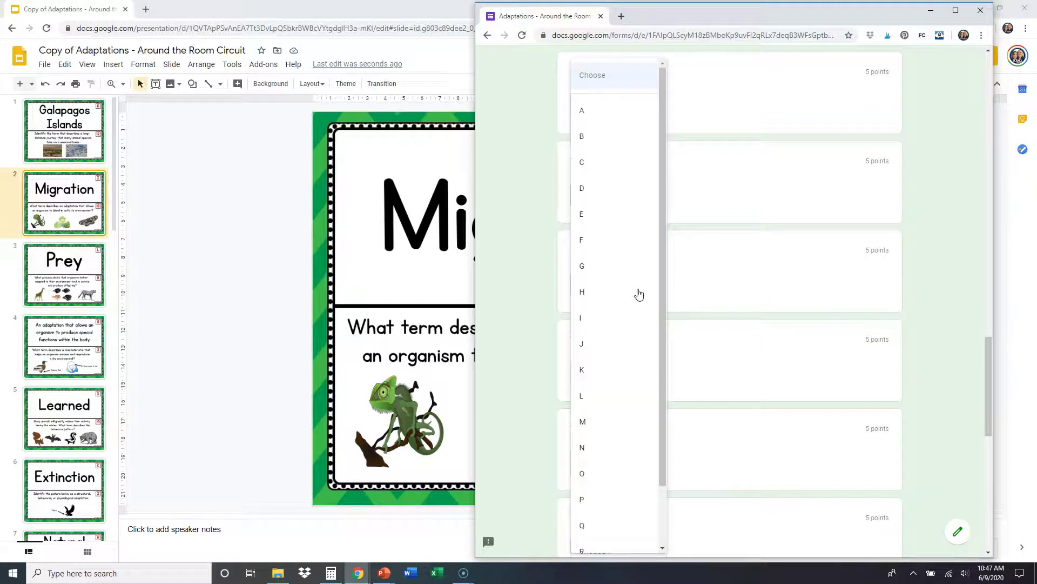
pyautogui.click(589, 322)
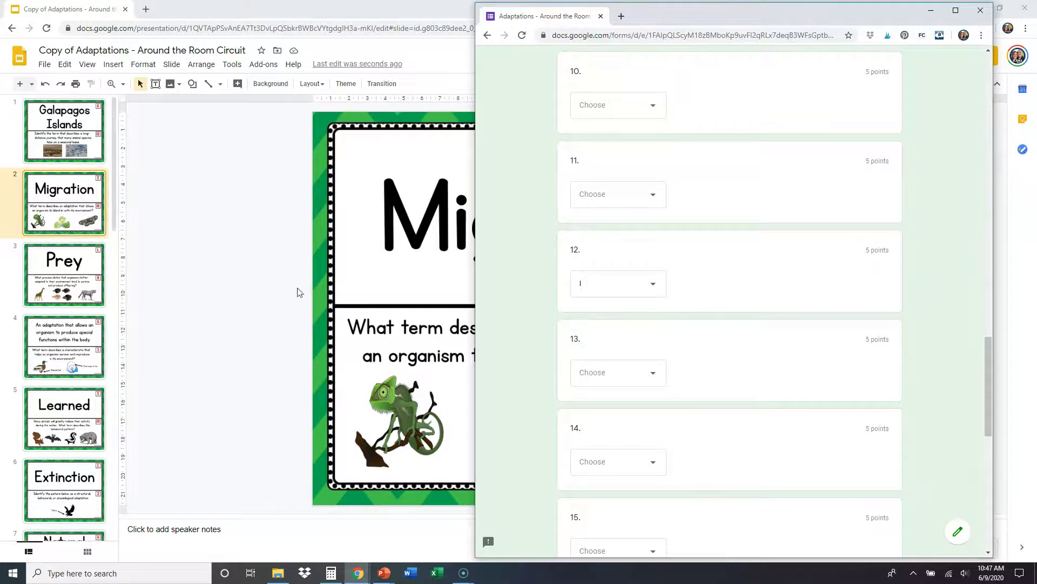
pyautogui.click(242, 281)
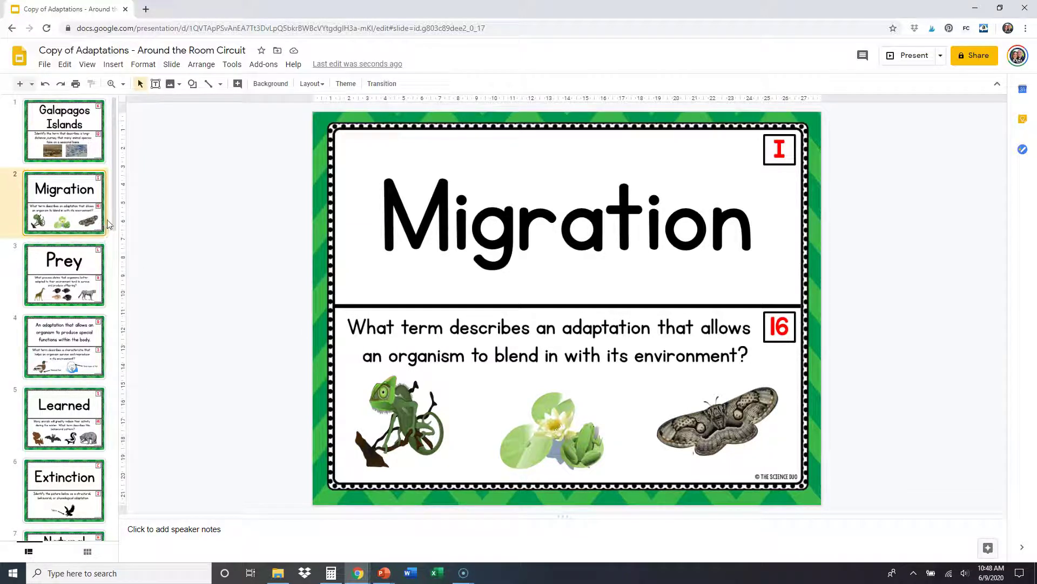
# Move the Camouflage slide to third place below Migration, comparing the two slides
pyautogui.moveTo(115, 218); pyautogui.dragTo(124, 316)
pyautogui.click(67, 400)
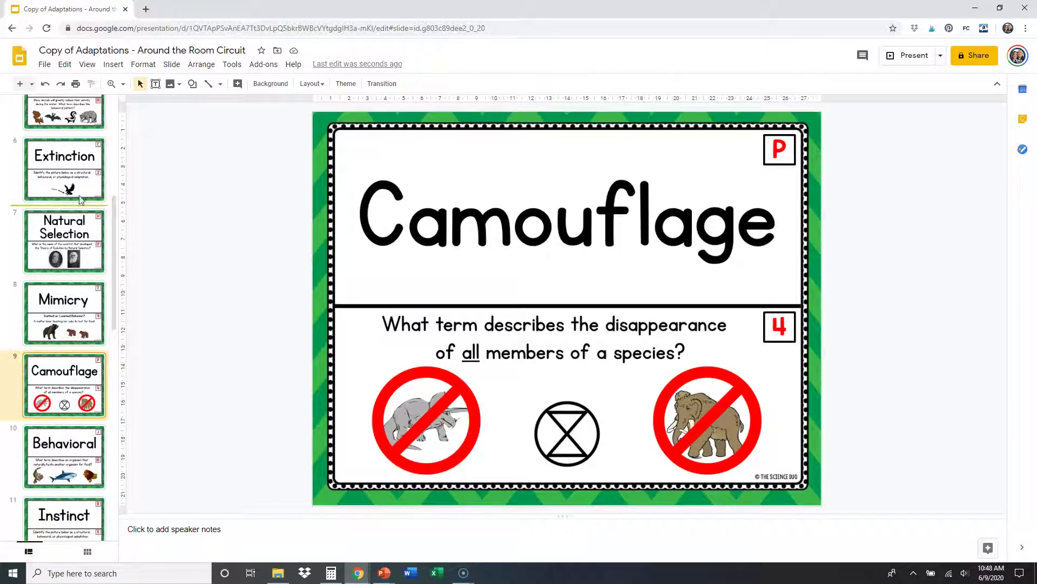
pyautogui.scroll(5, 86, 113)
pyautogui.moveTo(86, 204); pyautogui.dragTo(81, 222)
pyautogui.click(73, 218)
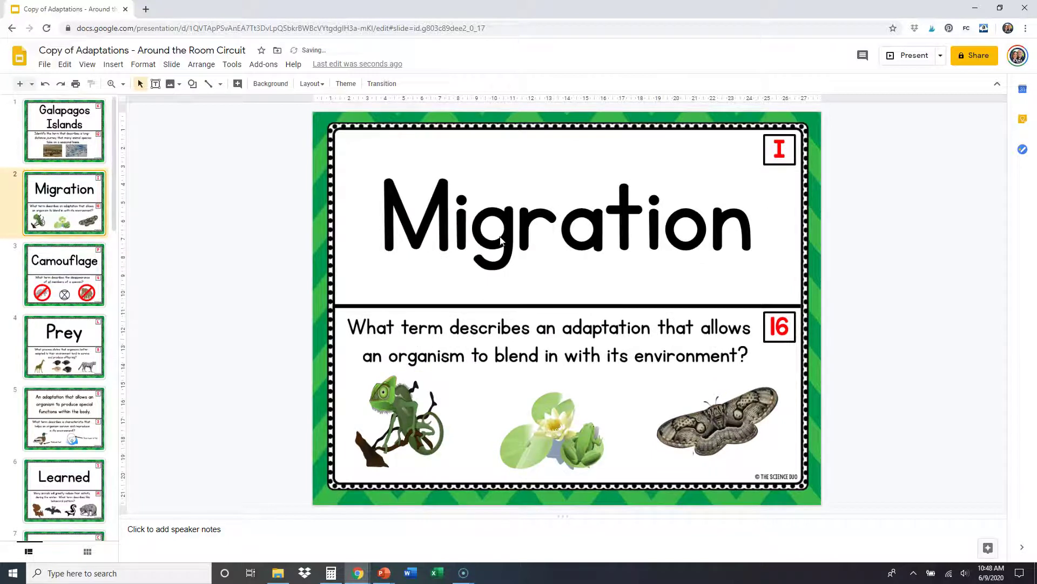
pyautogui.click(79, 270)
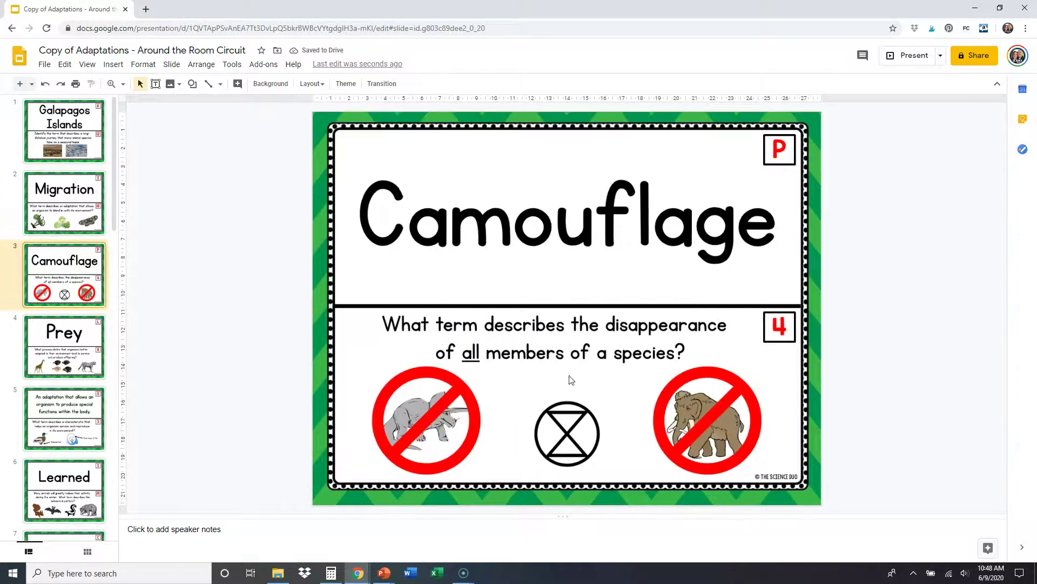
pyautogui.click(82, 215)
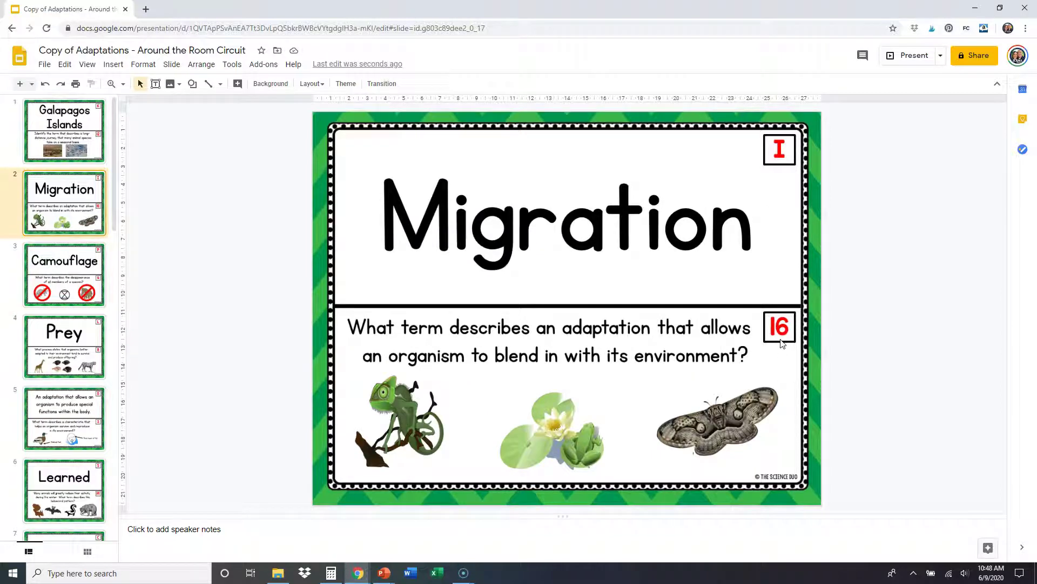
pyautogui.click(79, 287)
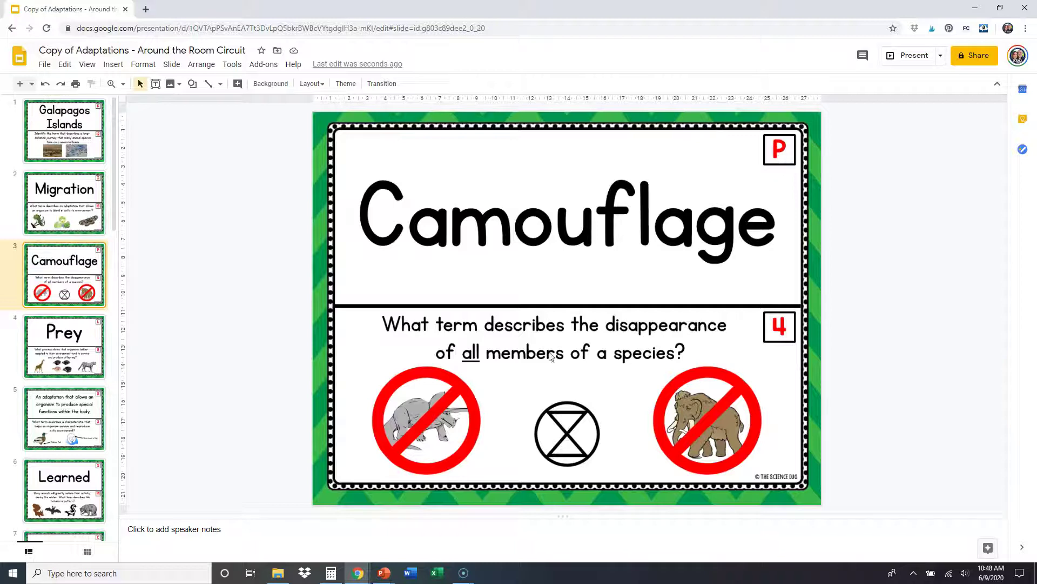
# Select letter P for question 16 on the recording form, then go back to the Camouflage slide
pyautogui.moveTo(358, 573)
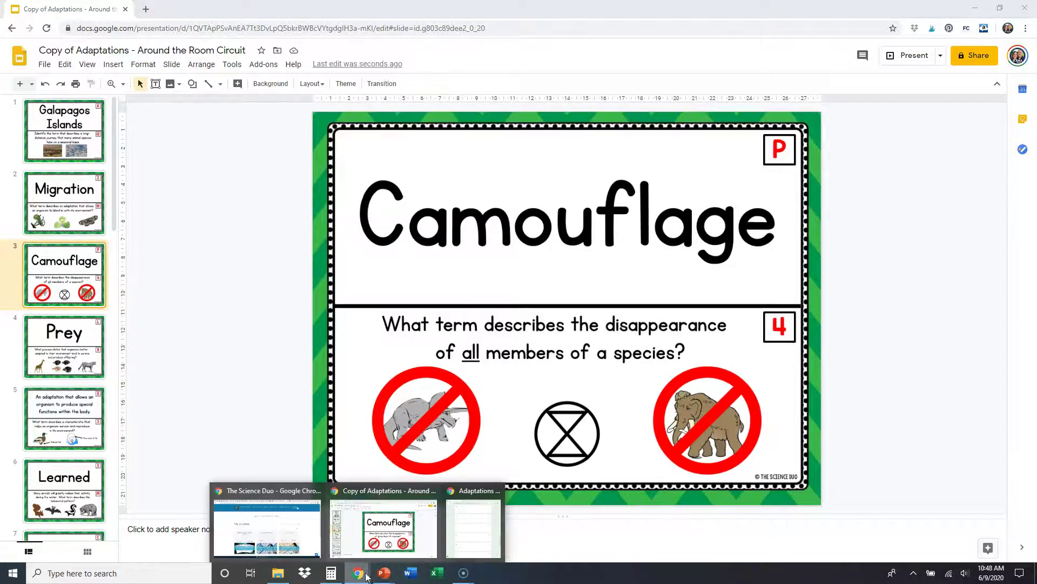
pyautogui.click(464, 546)
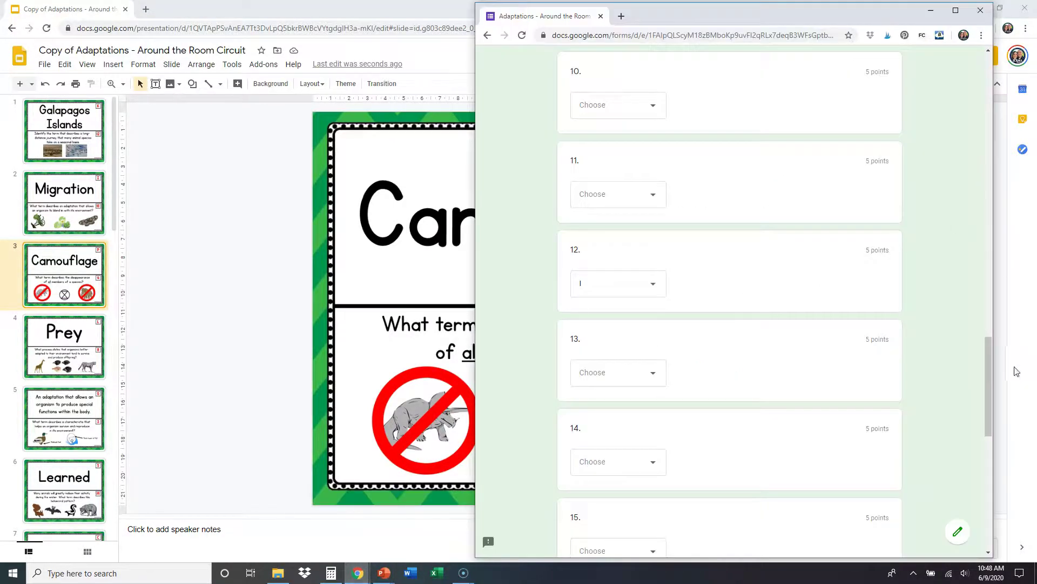
pyautogui.moveTo(985, 367); pyautogui.dragTo(983, 426)
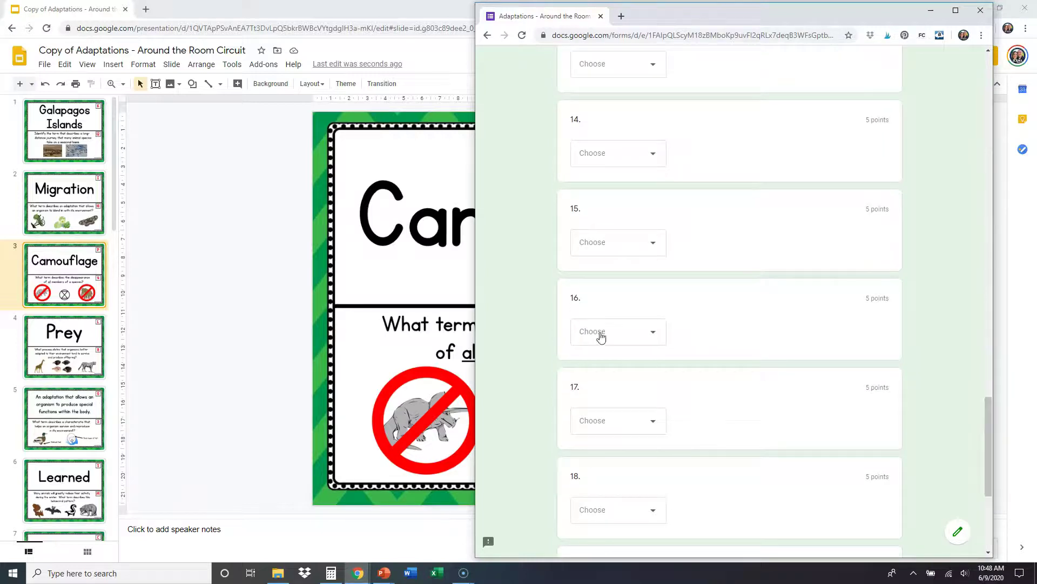
pyautogui.click(611, 331)
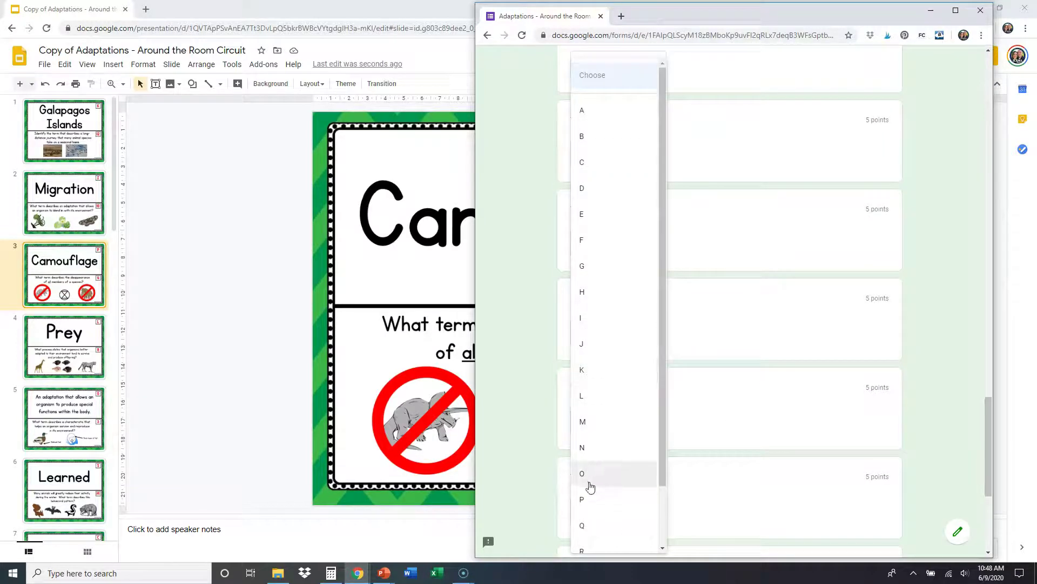
pyautogui.click(590, 498)
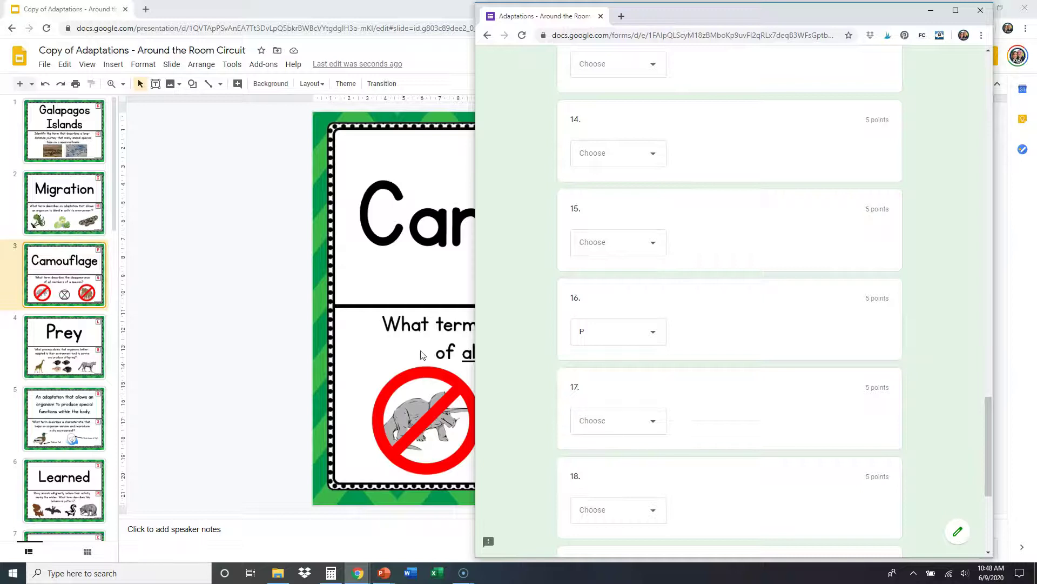
pyautogui.click(247, 296)
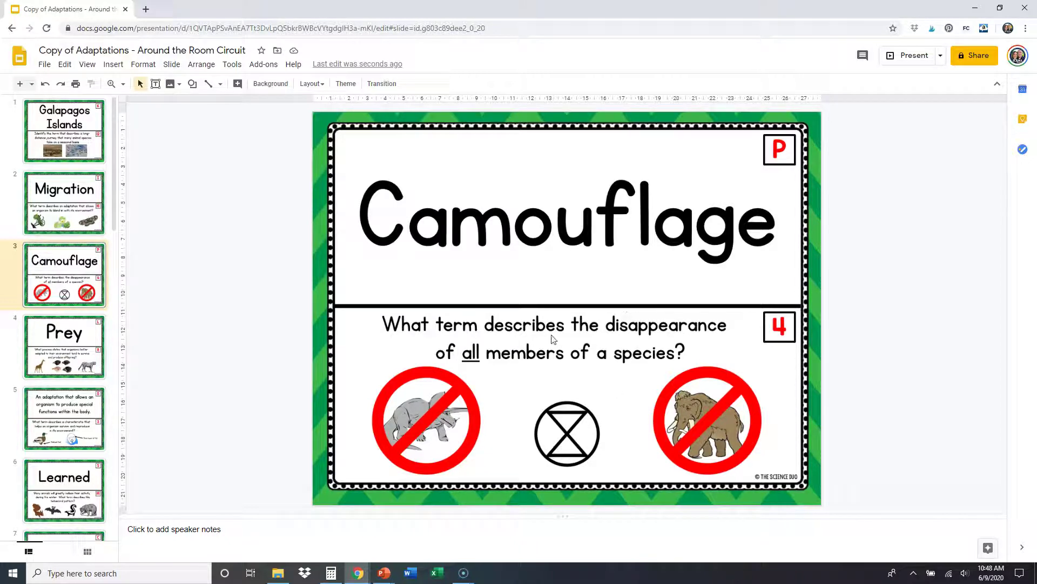
# View the last slide, Structural (slide 20), then return to slide 1, Galapagos Islands
pyautogui.moveTo(114, 219); pyautogui.dragTo(132, 321)
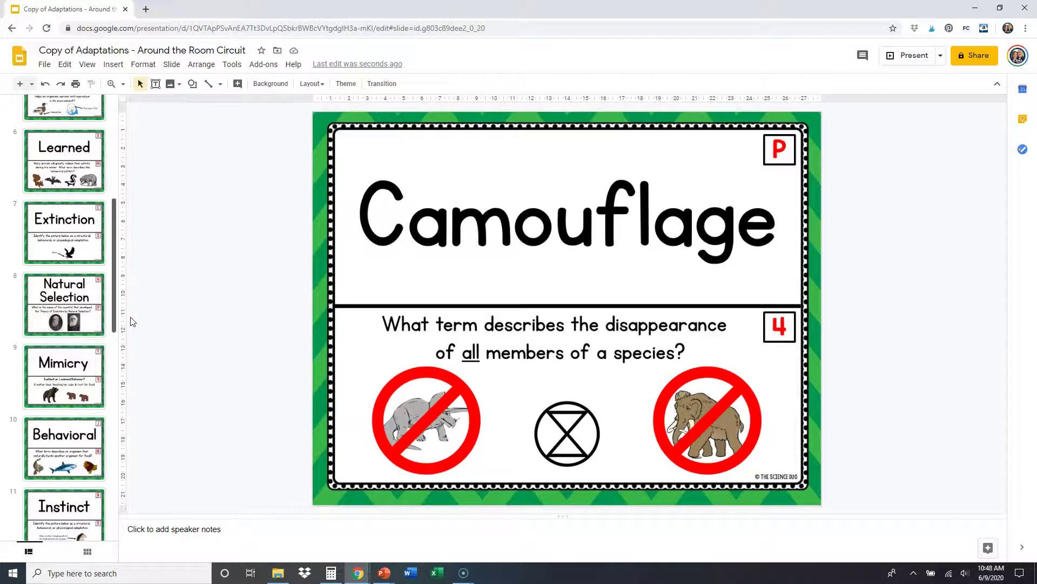
pyautogui.moveTo(131, 319); pyautogui.dragTo(155, 537)
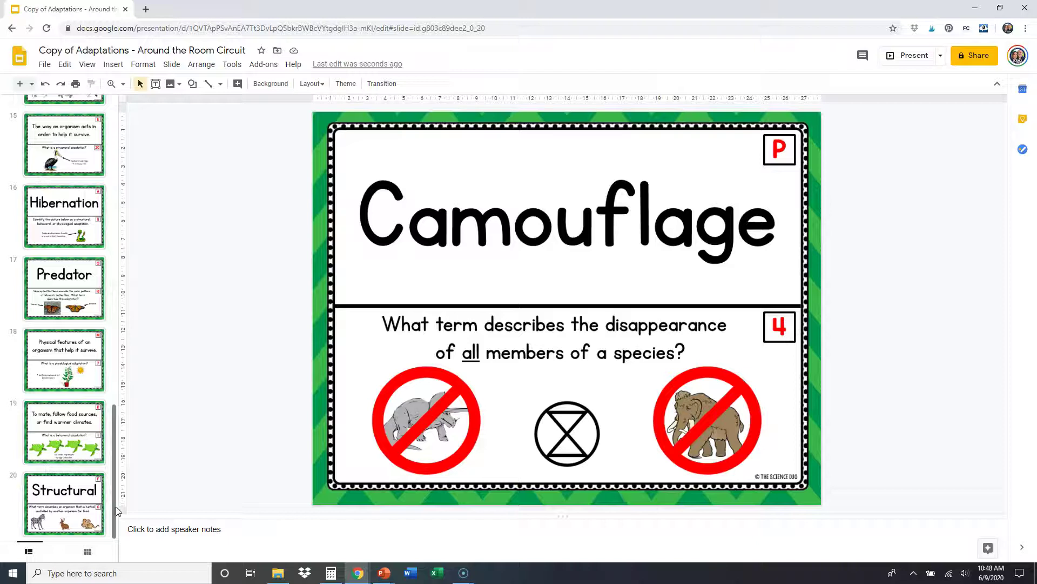
pyautogui.click(80, 514)
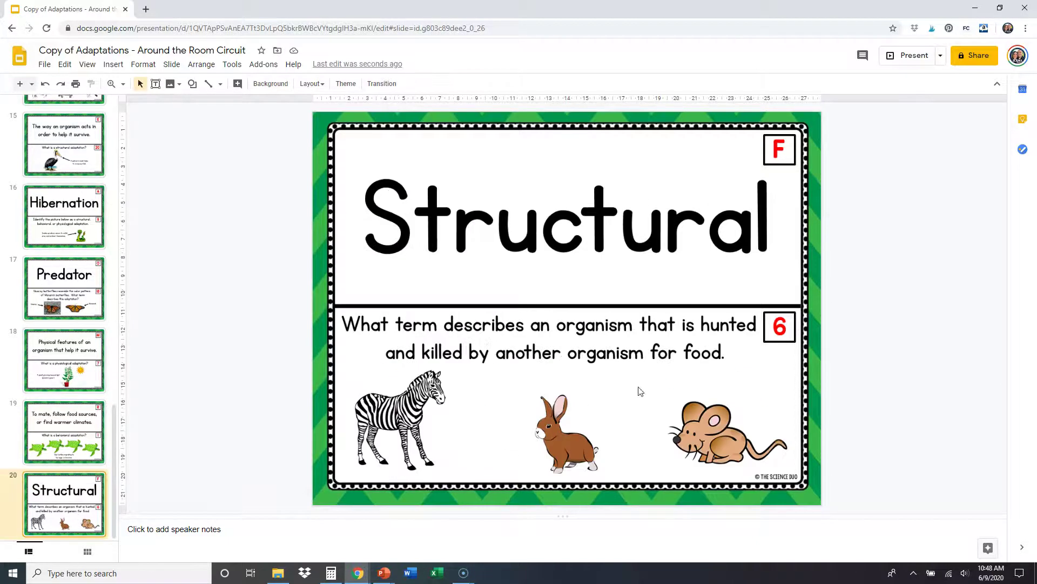
pyautogui.moveTo(117, 496); pyautogui.dragTo(117, 189)
pyautogui.click(86, 127)
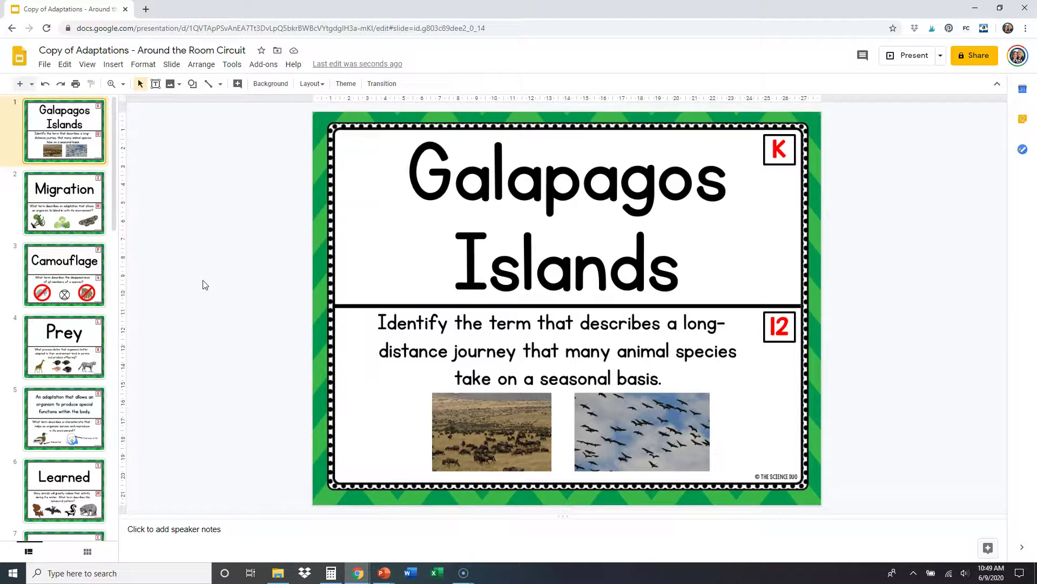
# Bring the Adaptations recording form forward and scroll to questions 17–20 and the Submit button
pyautogui.moveTo(358, 573)
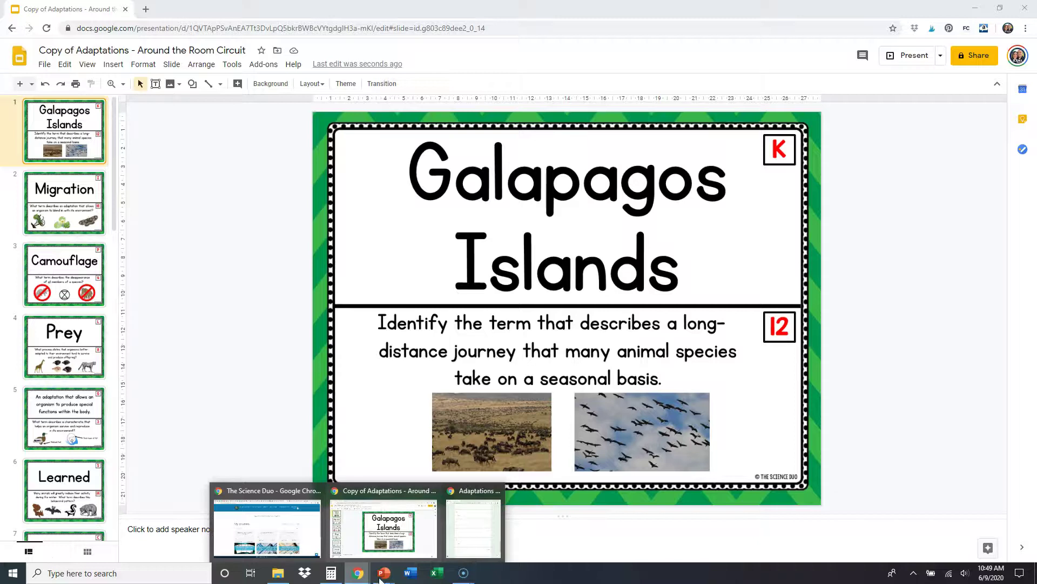
pyautogui.click(453, 536)
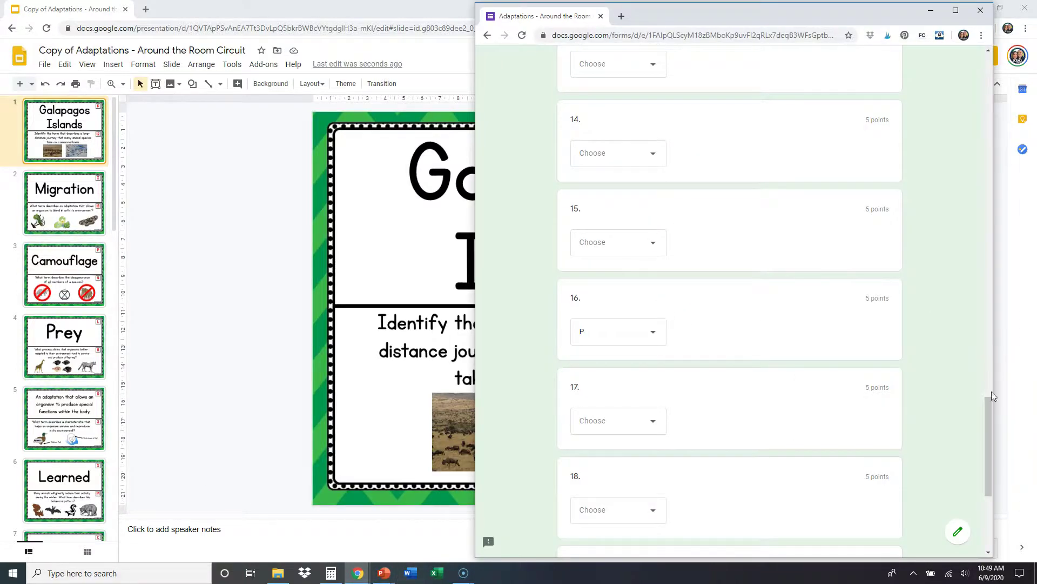
pyautogui.moveTo(992, 393); pyautogui.dragTo(993, 468)
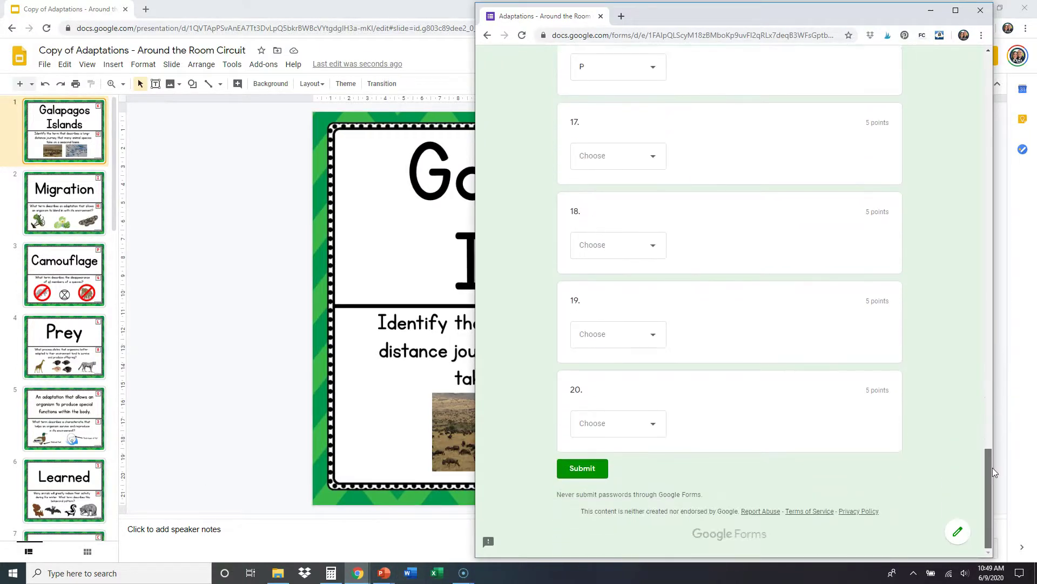